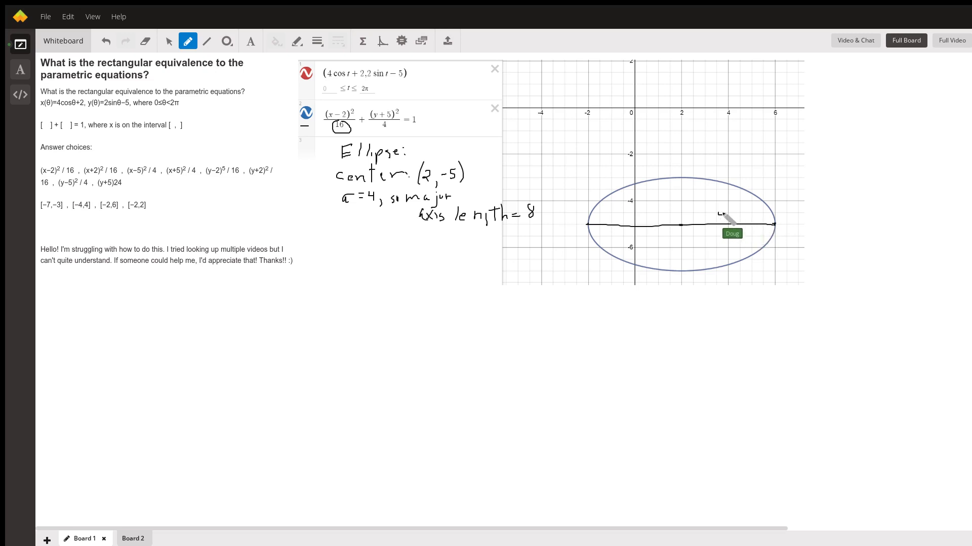
# Complete the final digit of the parametric equations x = 4cos t + 2 and y = 2sin t − 5.
pyautogui.moveTo(721, 210); pyautogui.dragTo(720, 220)
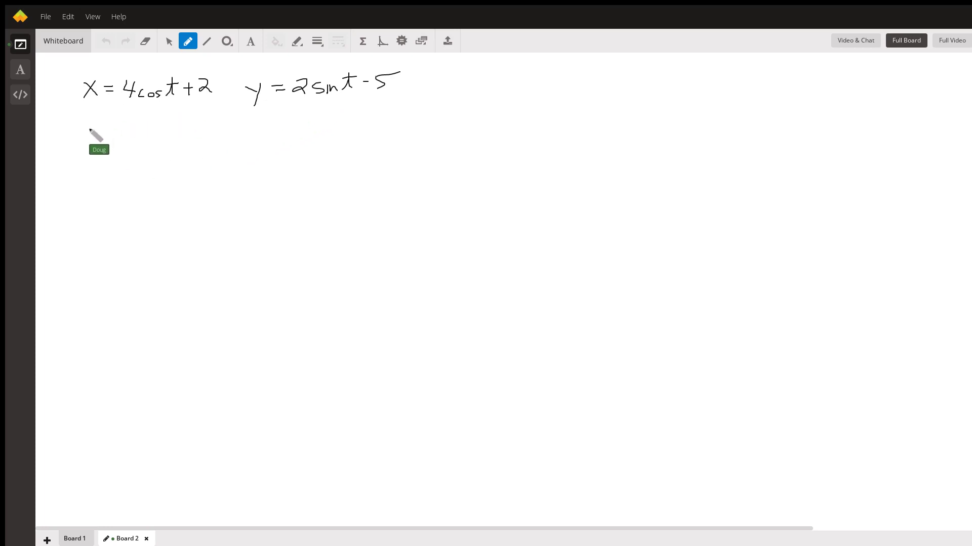
# Rewrite the x equation as (x−2)/4 = cos t.
pyautogui.moveTo(82, 127)
pyautogui.mouseDown()
pyautogui.moveTo(68, 140)
pyautogui.moveTo(103, 143)
pyautogui.moveTo(84, 176)
pyautogui.mouseUp()
pyautogui.moveTo(115, 144)
pyautogui.mouseDown()
pyautogui.moveTo(186, 144)
pyautogui.moveTo(193, 132)
pyautogui.mouseUp()
pyautogui.moveTo(95, 184)
pyautogui.mouseDown()
pyautogui.moveTo(86, 204)
pyautogui.moveTo(105, 187)
pyautogui.moveTo(169, 192)
pyautogui.moveTo(176, 174)
pyautogui.mouseUp()
# Write t = cos⁻¹((x−2)/4) and sketch a right triangle below it.
pyautogui.moveTo(184, 169)
pyautogui.mouseDown()
pyautogui.moveTo(197, 207)
pyautogui.moveTo(205, 183)
pyautogui.moveTo(224, 174)
pyautogui.moveTo(240, 184)
pyautogui.moveTo(226, 200)
pyautogui.mouseUp()
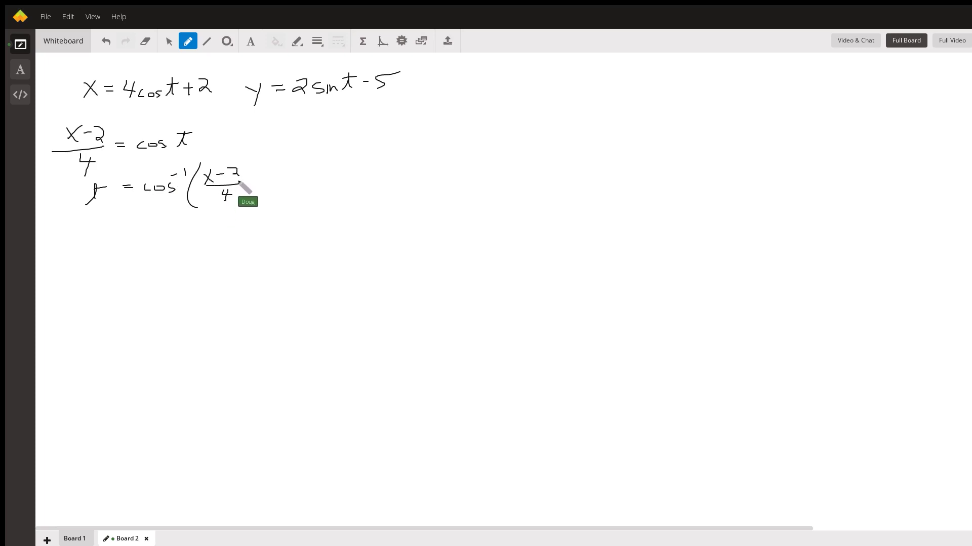
pyautogui.moveTo(237, 160); pyautogui.dragTo(242, 196)
pyautogui.moveTo(94, 272)
pyautogui.mouseDown()
pyautogui.moveTo(168, 266)
pyautogui.moveTo(163, 224)
pyautogui.mouseUp()
pyautogui.moveTo(118, 252); pyautogui.dragTo(83, 270)
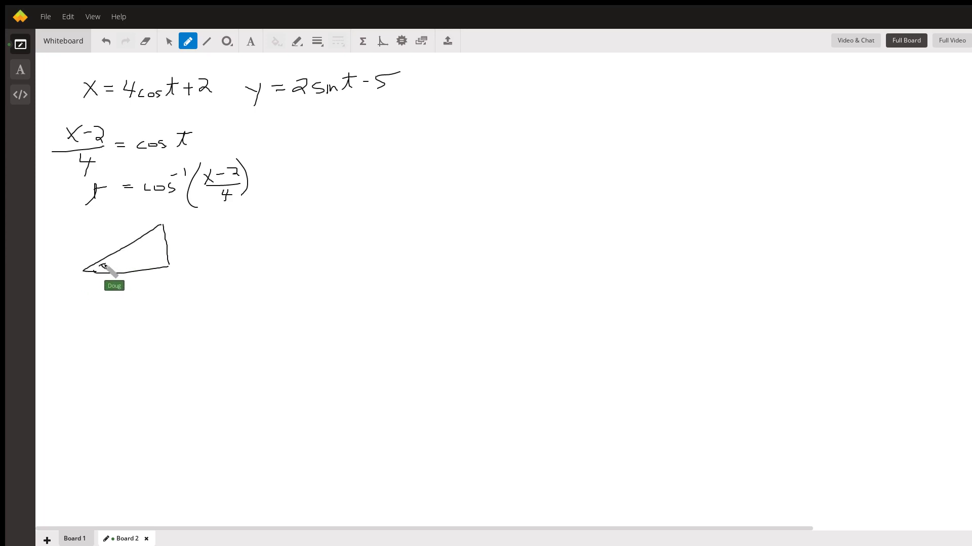
# Label the triangle: base x−2, hypotenuse 4, opposite side √(16−(x−2)²), with the right angle marked.
pyautogui.moveTo(125, 278)
pyautogui.mouseDown()
pyautogui.moveTo(120, 287)
pyautogui.moveTo(126, 280)
pyautogui.mouseUp()
pyautogui.moveTo(127, 227); pyautogui.dragTo(125, 239)
pyautogui.moveTo(162, 266); pyautogui.dragTo(168, 259)
pyautogui.moveTo(173, 249); pyautogui.dragTo(304, 222)
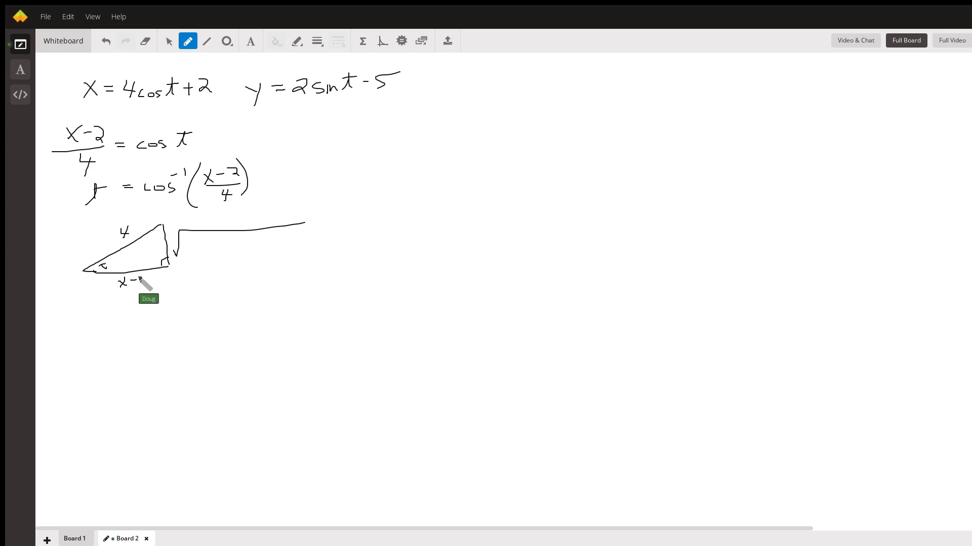
pyautogui.moveTo(190, 238)
pyautogui.mouseDown()
pyautogui.moveTo(187, 253)
pyautogui.moveTo(225, 243)
pyautogui.mouseUp()
pyautogui.moveTo(225, 243); pyautogui.dragTo(251, 249)
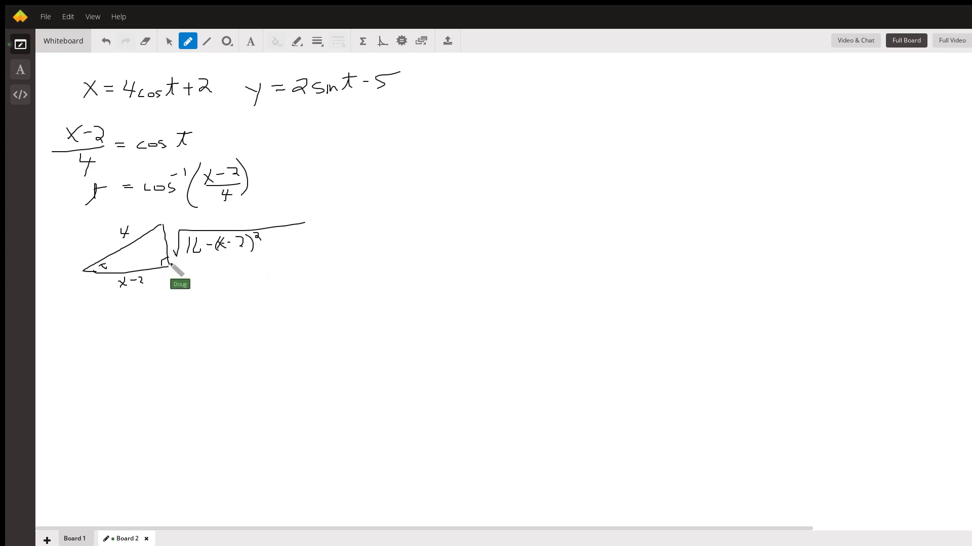
pyautogui.moveTo(163, 224); pyautogui.dragTo(169, 263)
# Begin the y equation as y = 2√(16 and touch up the triangle's radical.
pyautogui.moveTo(282, 123)
pyautogui.mouseDown()
pyautogui.moveTo(292, 152)
pyautogui.moveTo(316, 131)
pyautogui.moveTo(344, 139)
pyautogui.mouseUp()
pyautogui.moveTo(170, 250); pyautogui.dragTo(178, 235)
pyautogui.moveTo(358, 133); pyautogui.dragTo(440, 110)
pyautogui.moveTo(378, 122); pyautogui.dragTo(377, 136)
pyautogui.moveTo(383, 130)
pyautogui.mouseDown()
pyautogui.moveTo(405, 130)
pyautogui.moveTo(406, 120)
pyautogui.mouseUp()
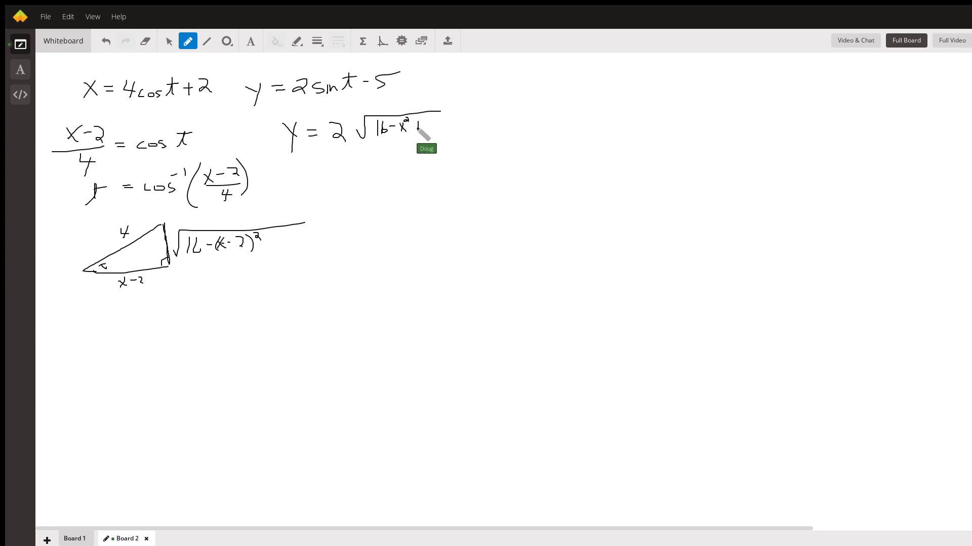
# Complete y = 2√(16−x²+4x−4)/4 − 5 and cancel the 2 against the 4.
pyautogui.moveTo(415, 125)
pyautogui.mouseDown()
pyautogui.moveTo(470, 109)
pyautogui.moveTo(458, 127)
pyautogui.mouseUp()
pyautogui.moveTo(333, 145); pyautogui.dragTo(465, 139)
pyautogui.moveTo(396, 146)
pyautogui.mouseDown()
pyautogui.moveTo(408, 152)
pyautogui.moveTo(400, 166)
pyautogui.mouseUp()
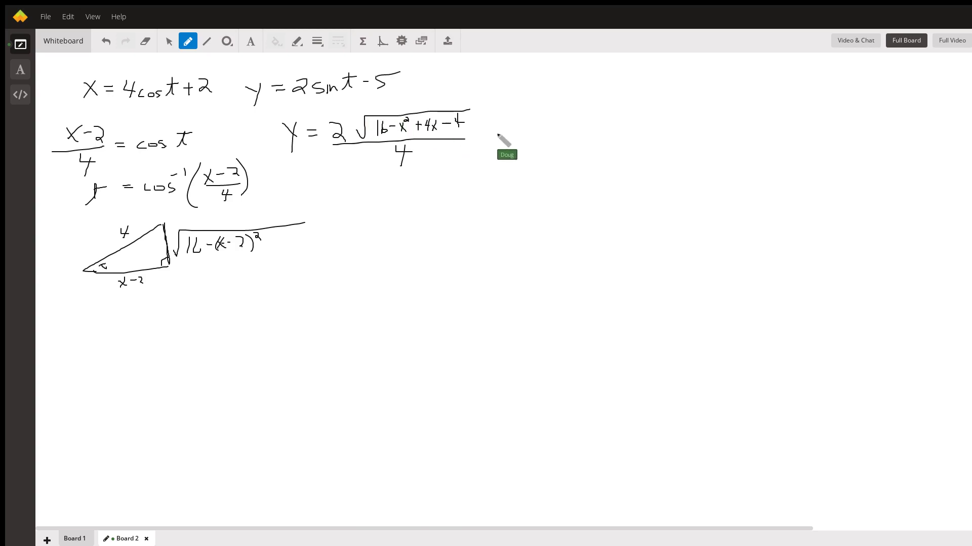
pyautogui.moveTo(497, 136); pyautogui.dragTo(516, 138)
pyautogui.moveTo(517, 123); pyautogui.dragTo(527, 121)
pyautogui.moveTo(332, 138); pyautogui.dragTo(340, 121)
pyautogui.moveTo(396, 164); pyautogui.dragTo(414, 143)
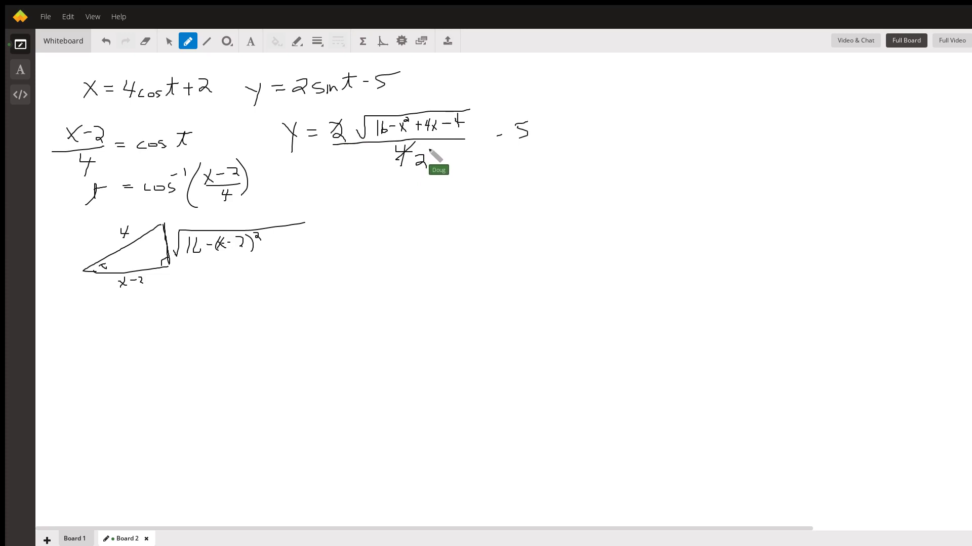
# Start the rearranged equation 2(y+5) = √(12… beneath.
pyautogui.moveTo(341, 201); pyautogui.dragTo(341, 217)
pyautogui.moveTo(371, 200)
pyautogui.mouseDown()
pyautogui.moveTo(379, 188)
pyautogui.moveTo(327, 207)
pyautogui.mouseUp()
pyautogui.moveTo(387, 181); pyautogui.dragTo(392, 201)
pyautogui.moveTo(308, 192); pyautogui.dragTo(319, 204)
pyautogui.moveTo(403, 191)
pyautogui.mouseDown()
pyautogui.moveTo(436, 201)
pyautogui.moveTo(440, 186)
pyautogui.moveTo(518, 176)
pyautogui.mouseUp()
pyautogui.moveTo(450, 185)
pyautogui.mouseDown()
pyautogui.moveTo(451, 197)
pyautogui.moveTo(484, 194)
pyautogui.mouseUp()
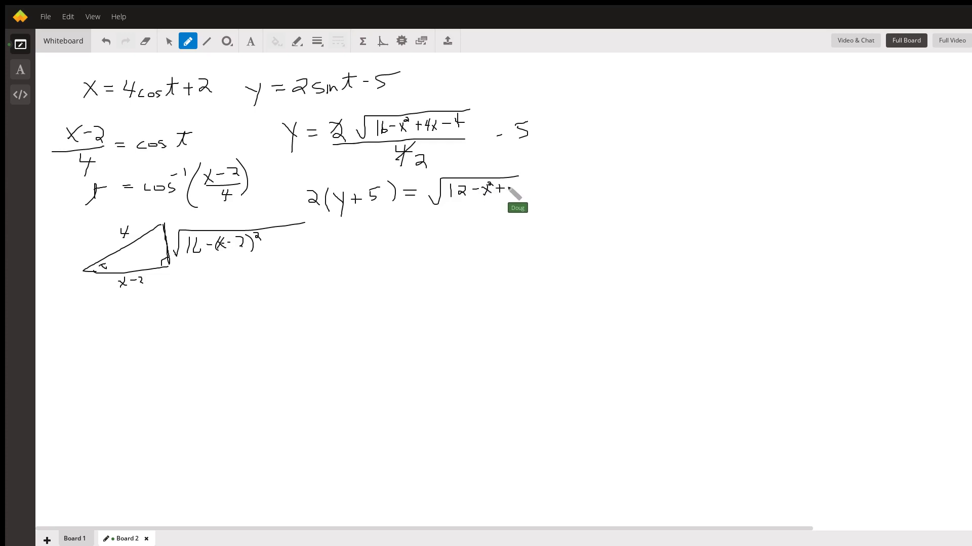
# Finish √(12−x²+4x) and write the squared equation 4y²+40y+100 = −x²+4x+12.
pyautogui.moveTo(517, 186); pyautogui.dragTo(527, 195)
pyautogui.moveTo(339, 240)
pyautogui.mouseDown()
pyautogui.moveTo(352, 245)
pyautogui.moveTo(354, 236)
pyautogui.mouseUp()
pyautogui.moveTo(360, 238)
pyautogui.mouseDown()
pyautogui.moveTo(402, 238)
pyautogui.moveTo(401, 248)
pyautogui.moveTo(413, 232)
pyautogui.moveTo(425, 240)
pyautogui.moveTo(495, 231)
pyautogui.moveTo(506, 220)
pyautogui.moveTo(497, 216)
pyautogui.moveTo(536, 221)
pyautogui.moveTo(538, 229)
pyautogui.moveTo(597, 226)
pyautogui.mouseUp()
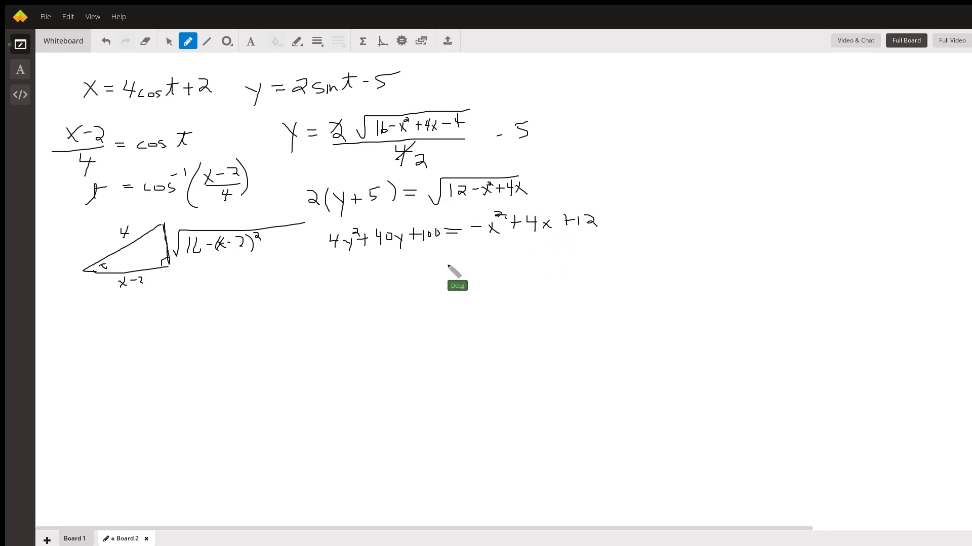
# Start the regrouped line x² − 4x + 4( below.
pyautogui.moveTo(308, 280); pyautogui.dragTo(354, 277)
pyautogui.moveTo(363, 265)
pyautogui.mouseDown()
pyautogui.moveTo(372, 277)
pyautogui.moveTo(364, 277)
pyautogui.moveTo(408, 267)
pyautogui.mouseUp()
pyautogui.moveTo(420, 258)
pyautogui.mouseDown()
pyautogui.moveTo(420, 274)
pyautogui.moveTo(434, 278)
pyautogui.moveTo(446, 263)
pyautogui.moveTo(528, 271)
pyautogui.mouseUp()
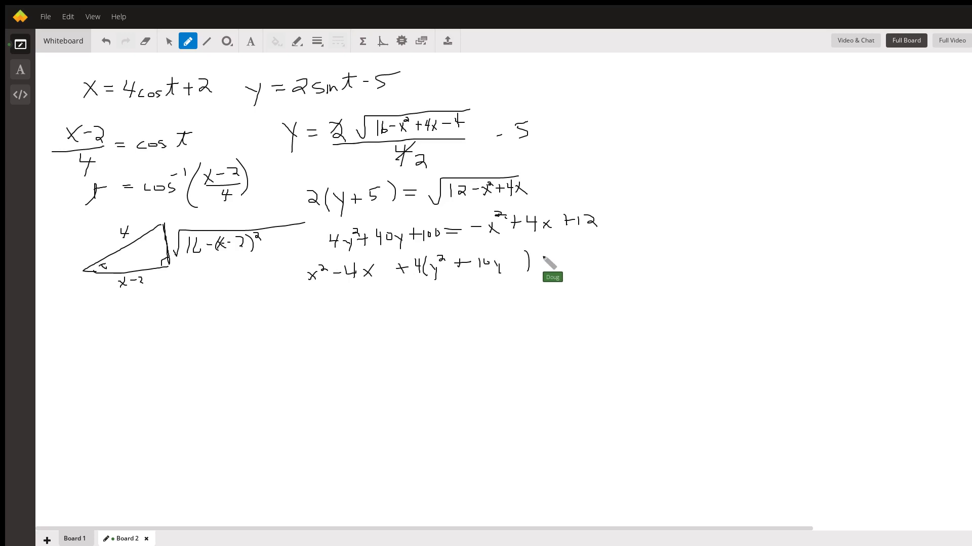
# Write = −88 after the grouped terms x²−4x + 4(y²+10y).
pyautogui.moveTo(542, 256); pyautogui.dragTo(556, 259)
pyautogui.moveTo(460, 257); pyautogui.dragTo(459, 269)
pyautogui.moveTo(565, 254)
pyautogui.mouseDown()
pyautogui.moveTo(593, 245)
pyautogui.moveTo(588, 262)
pyautogui.mouseUp()
# In red, add +4 and +25 to complete both squares, +4 +100 on the right, then begin (x−2)².
pyautogui.moveTo(375, 271); pyautogui.dragTo(390, 275)
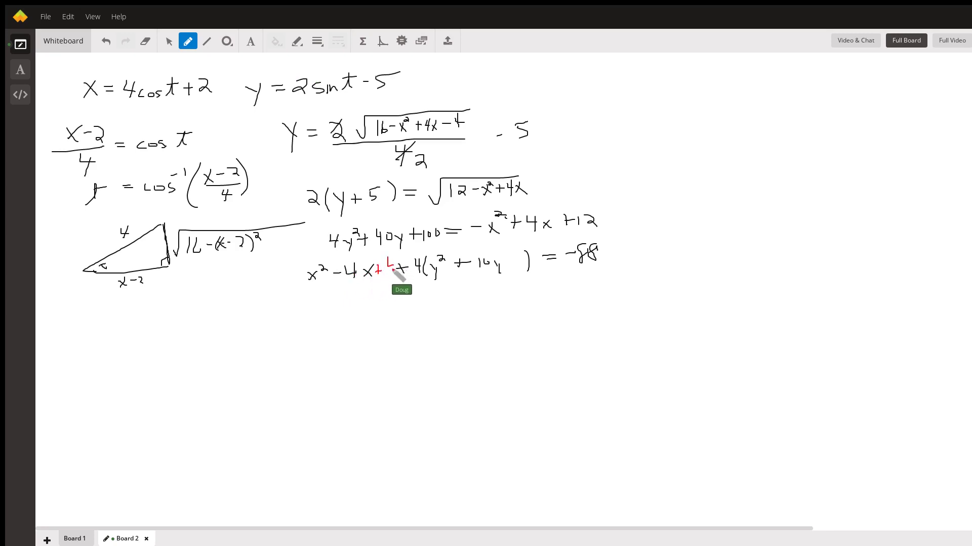
pyautogui.moveTo(615, 245)
pyautogui.mouseDown()
pyautogui.moveTo(613, 256)
pyautogui.moveTo(642, 249)
pyautogui.moveTo(639, 259)
pyautogui.mouseUp()
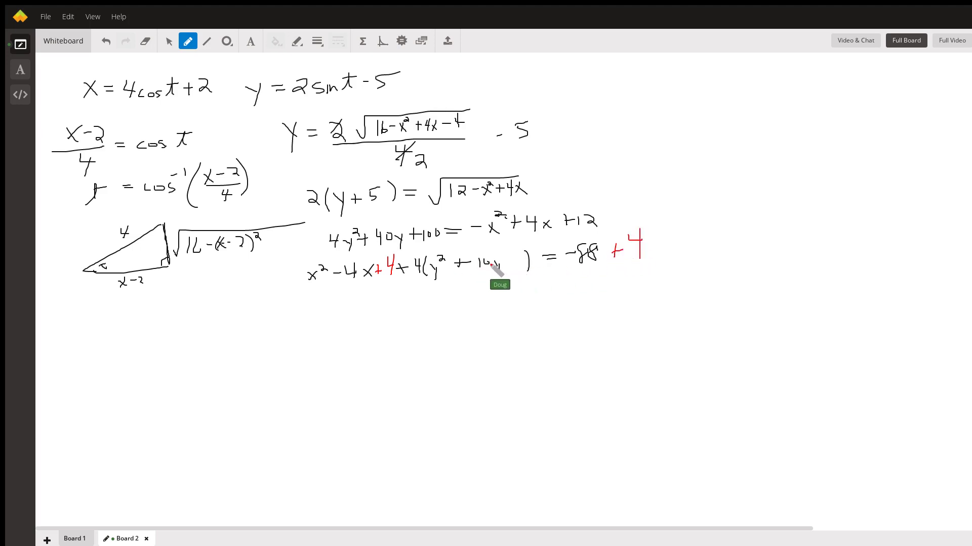
pyautogui.moveTo(503, 256); pyautogui.dragTo(504, 262)
pyautogui.moveTo(521, 256); pyautogui.dragTo(525, 254)
pyautogui.moveTo(660, 241)
pyautogui.mouseDown()
pyautogui.moveTo(675, 253)
pyautogui.moveTo(691, 240)
pyautogui.mouseUp()
pyautogui.moveTo(371, 291)
pyautogui.mouseDown()
pyautogui.moveTo(358, 307)
pyautogui.moveTo(396, 304)
pyautogui.moveTo(346, 315)
pyautogui.mouseUp()
pyautogui.moveTo(399, 286)
pyautogui.mouseDown()
pyautogui.moveTo(400, 306)
pyautogui.moveTo(413, 287)
pyautogui.moveTo(462, 302)
pyautogui.moveTo(502, 278)
pyautogui.moveTo(510, 295)
pyautogui.mouseUp()
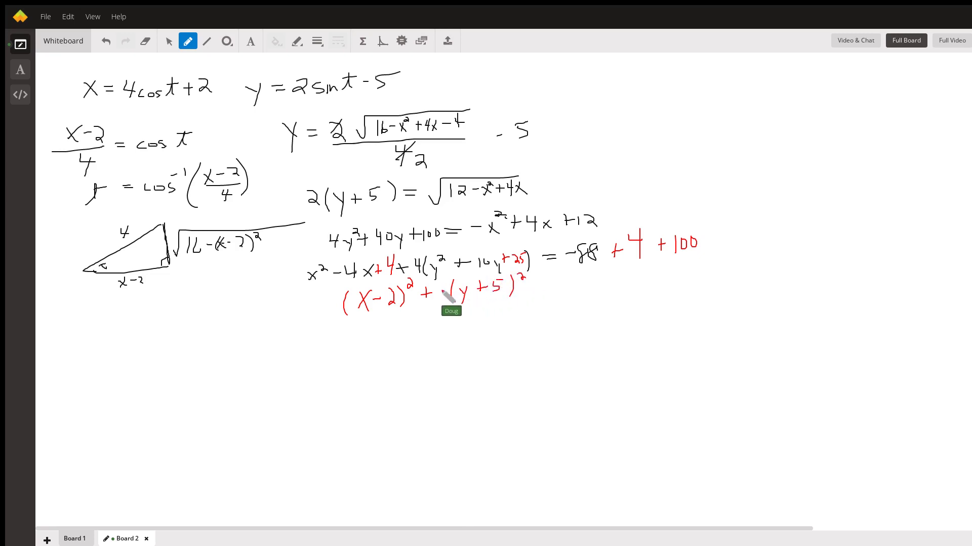
# Finish (x−2)² + 4(y+5)² = 16 in red and start the next line divided by 16.
pyautogui.moveTo(446, 285); pyautogui.dragTo(446, 302)
pyautogui.moveTo(526, 280); pyautogui.dragTo(556, 293)
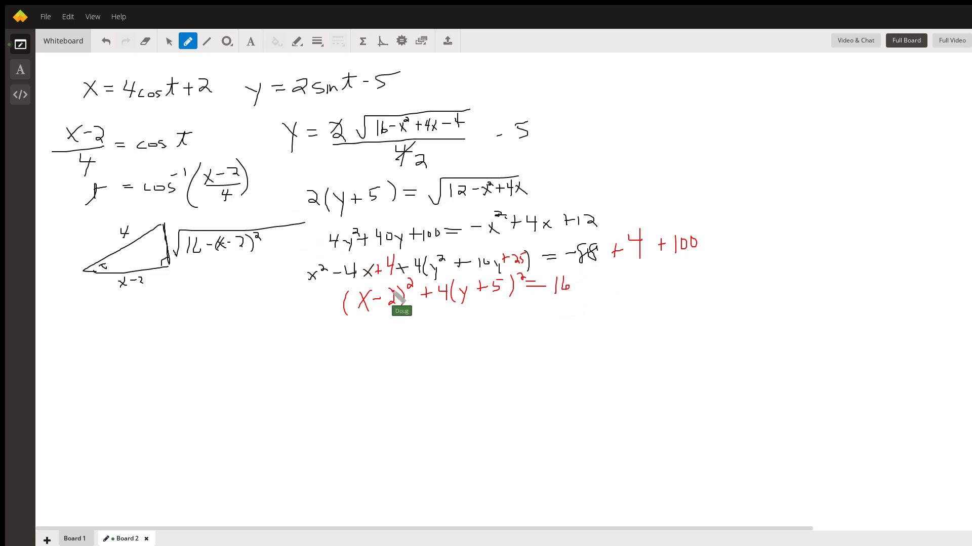
pyautogui.moveTo(384, 321)
pyautogui.mouseDown()
pyautogui.moveTo(373, 330)
pyautogui.moveTo(404, 327)
pyautogui.moveTo(415, 311)
pyautogui.mouseUp()
# Write the standard form (x−2)²/16 + (y+5)²/4 = 1.
pyautogui.moveTo(365, 332)
pyautogui.mouseDown()
pyautogui.moveTo(402, 326)
pyautogui.moveTo(383, 340)
pyautogui.moveTo(458, 318)
pyautogui.moveTo(457, 328)
pyautogui.moveTo(498, 306)
pyautogui.moveTo(444, 324)
pyautogui.mouseUp()
pyautogui.moveTo(499, 302)
pyautogui.mouseDown()
pyautogui.moveTo(504, 317)
pyautogui.moveTo(514, 305)
pyautogui.mouseUp()
pyautogui.moveTo(447, 327); pyautogui.dragTo(511, 319)
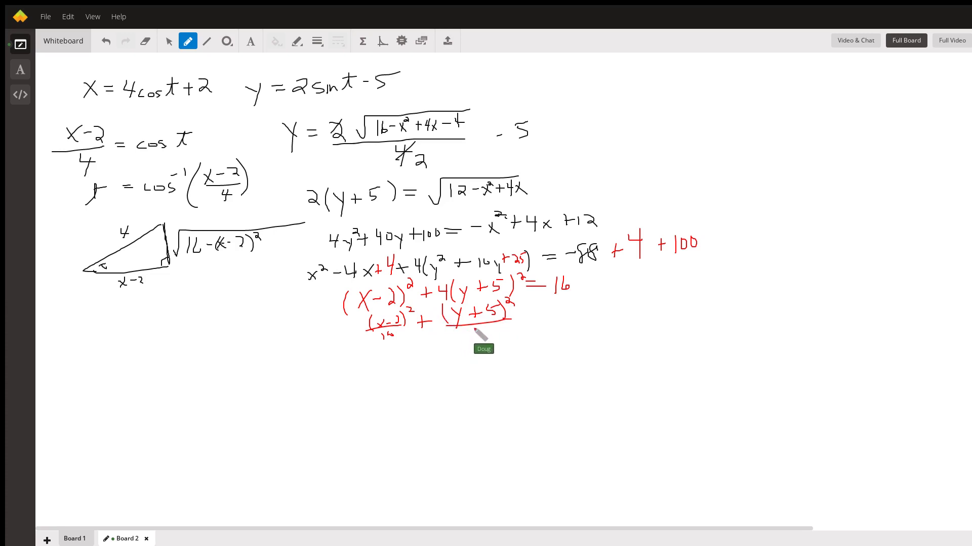
pyautogui.moveTo(479, 327)
pyautogui.mouseDown()
pyautogui.moveTo(477, 341)
pyautogui.moveTo(531, 327)
pyautogui.mouseUp()
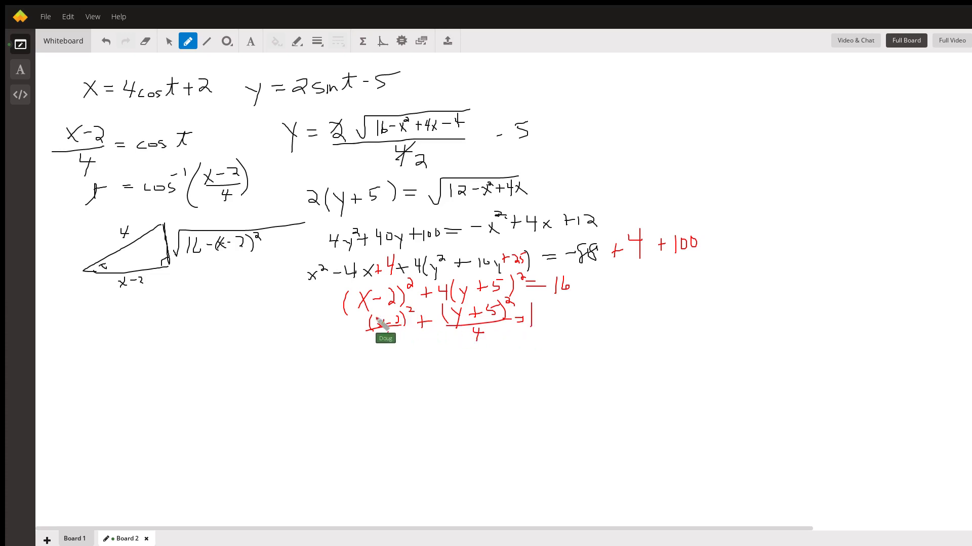